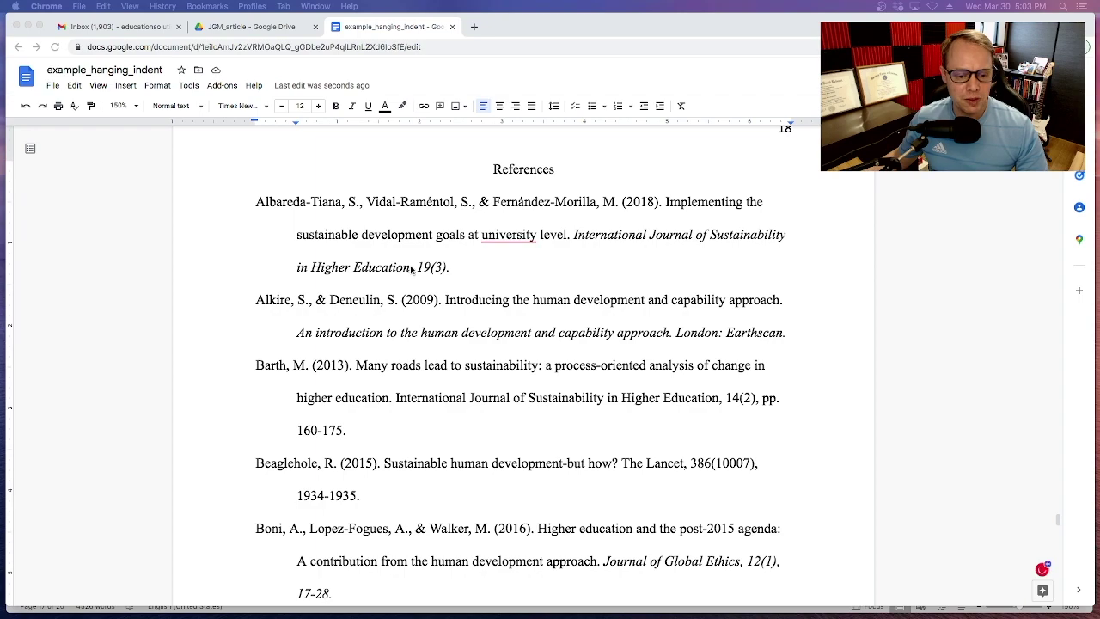
Scroll down the References list to the unindented Eurostat (2020) entry on page 19
scroll(412, 270, "down", 5)
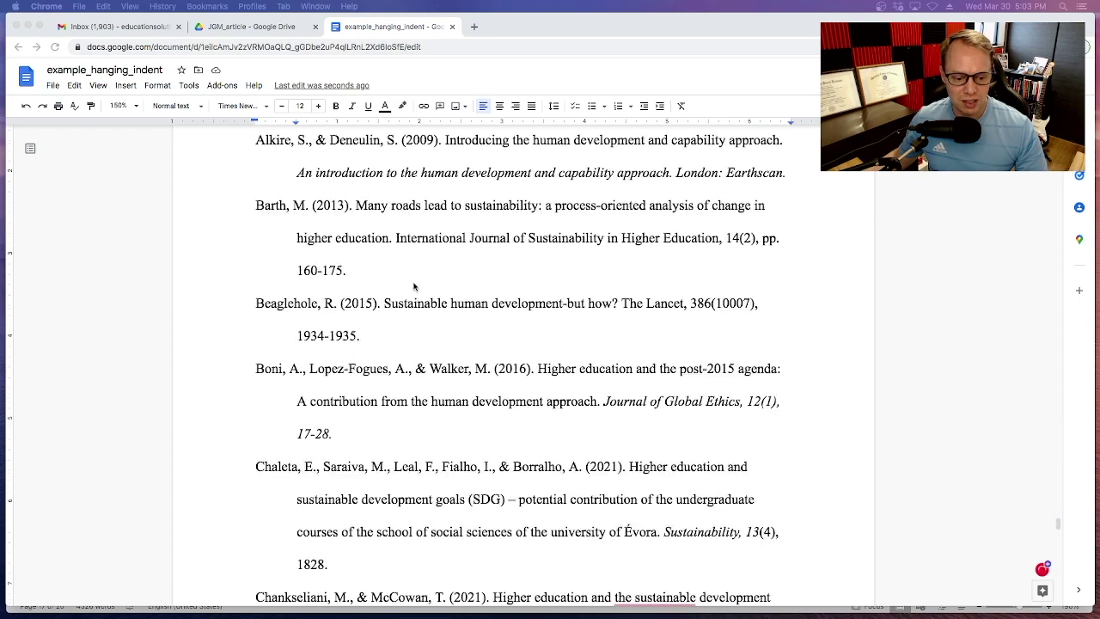
scroll(412, 290, "down", 1)
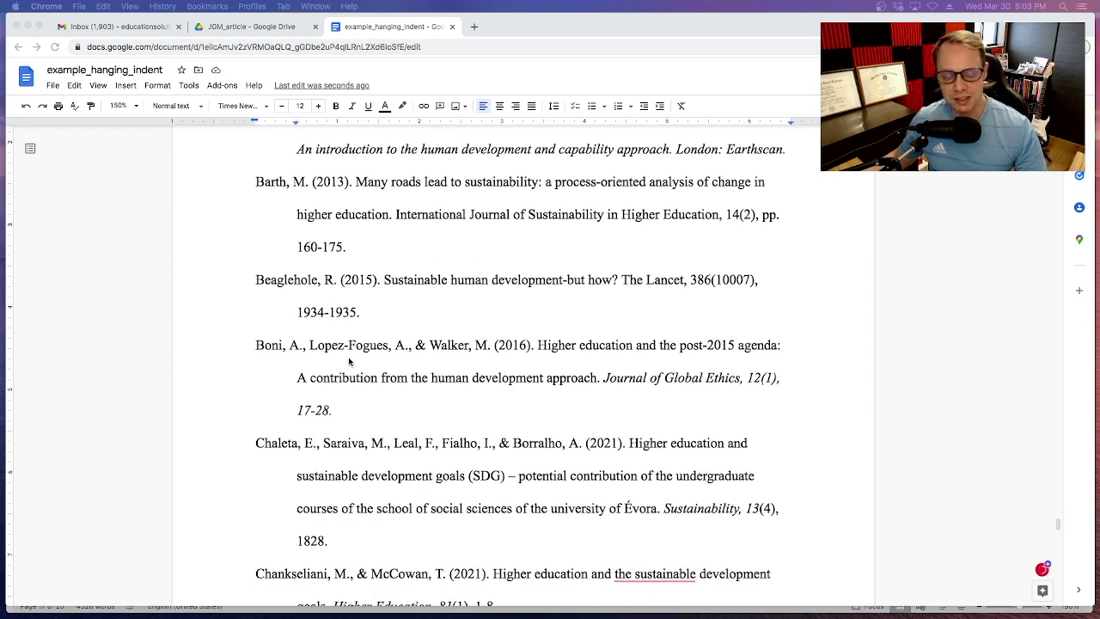
scroll(349, 361, "down", 9)
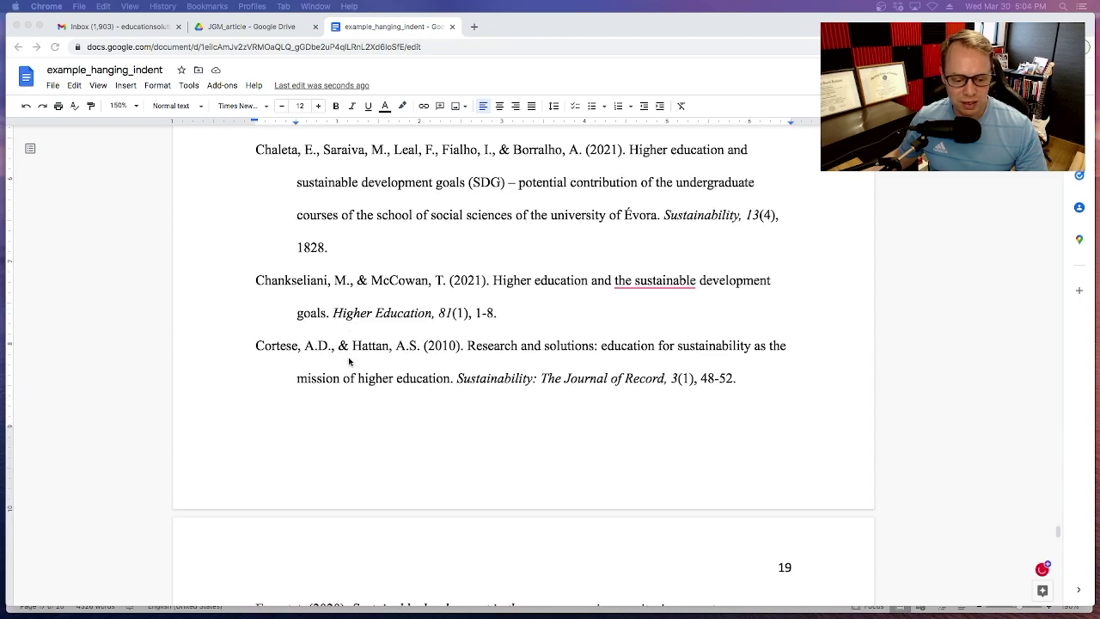
scroll(348, 361, "down", 8)
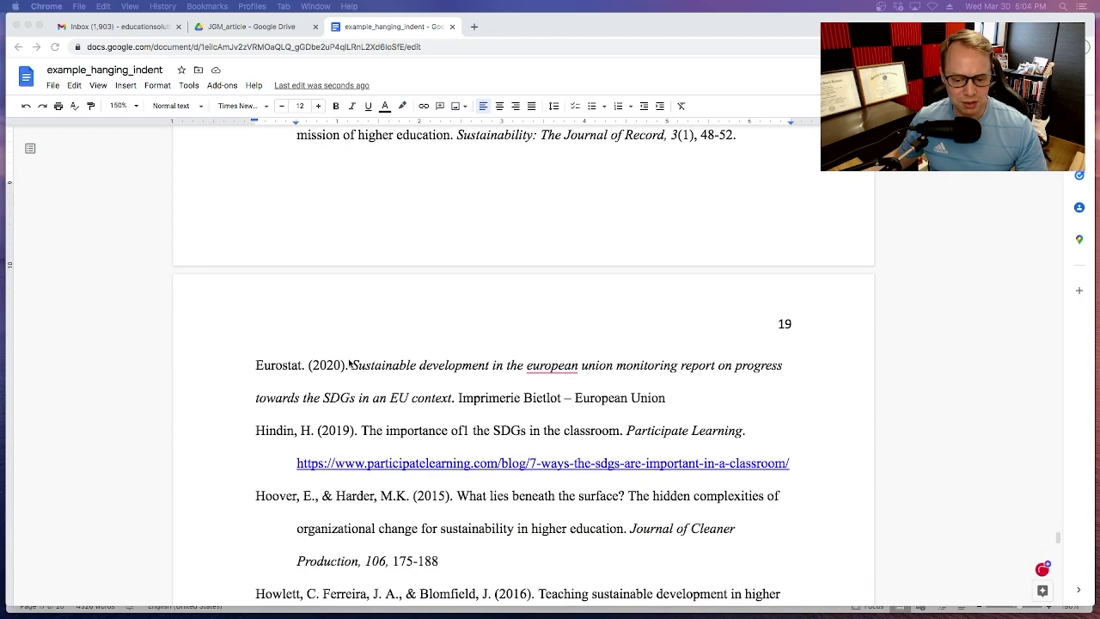
scroll(348, 361, "down", 2)
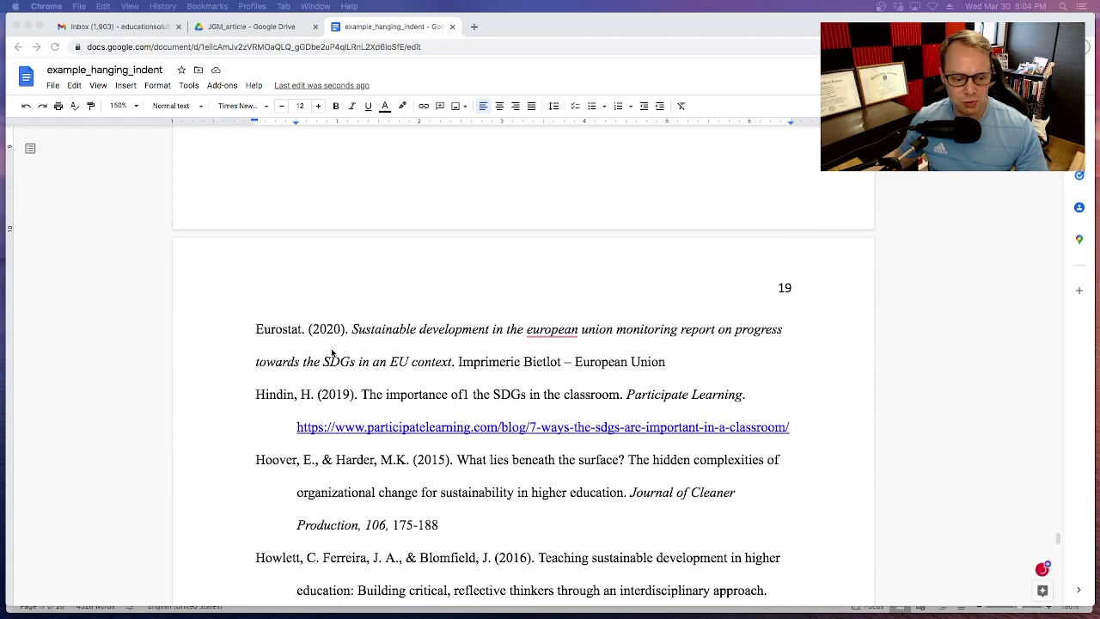
scroll(332, 352, "down", 3)
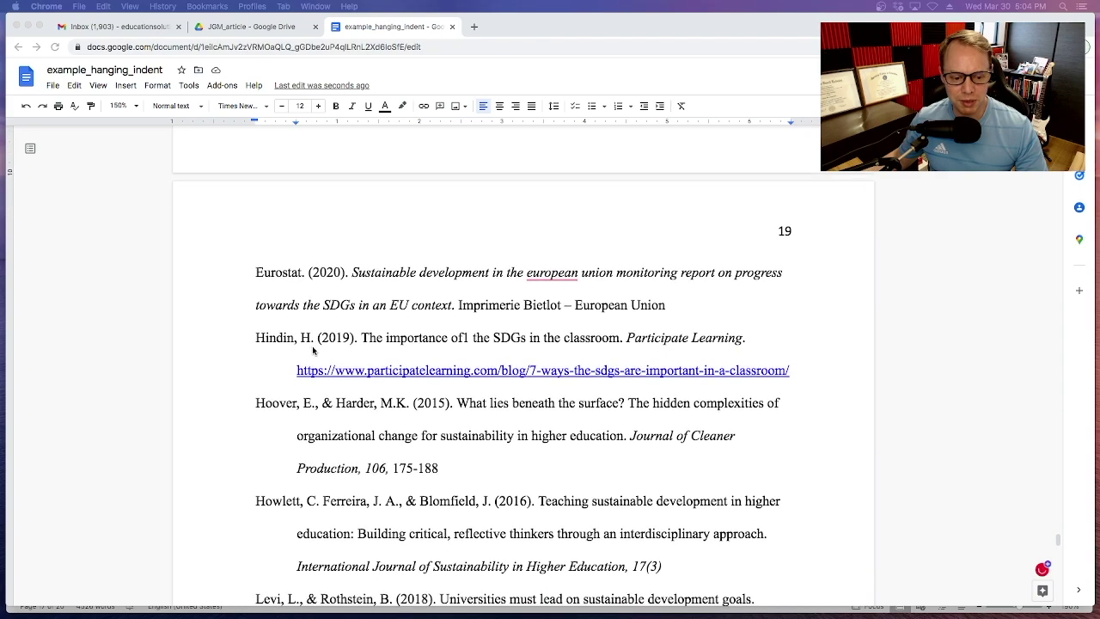
scroll(313, 350, "down", 2)
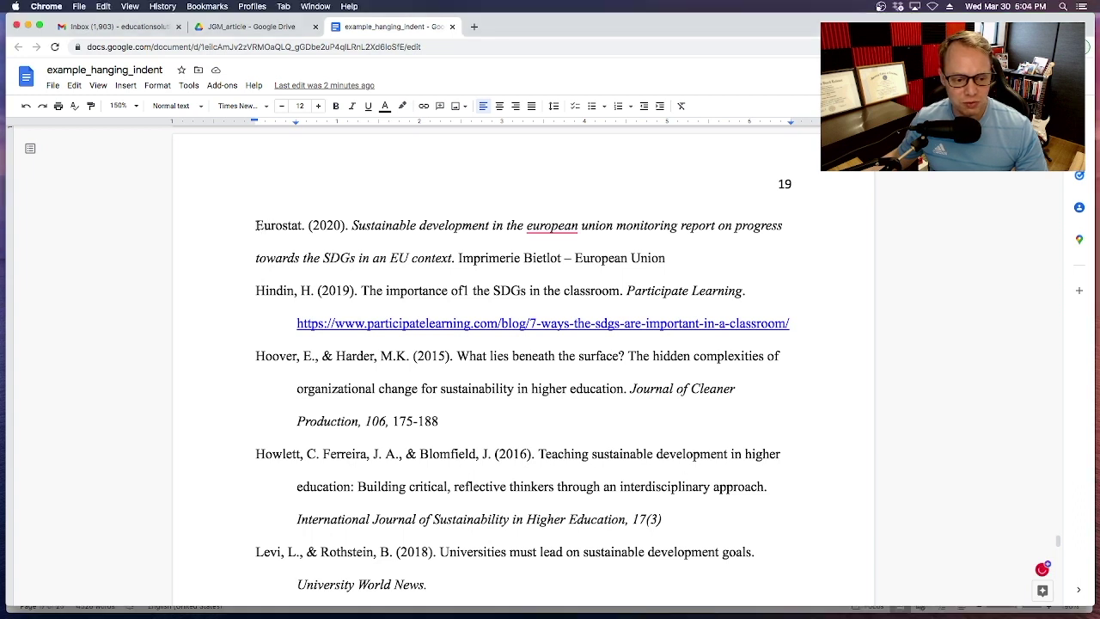
Set the Eurostat (2020) entry's special indent to Hanging 0.5 inch in Indentation options
left_click_drag(256, 227, 670, 267)
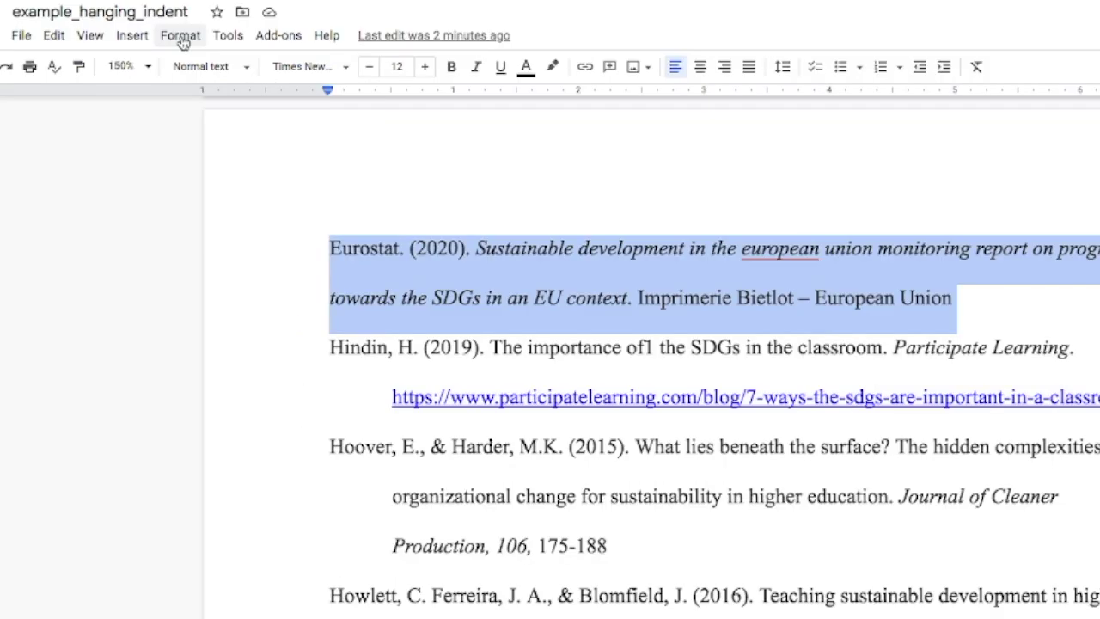
left_click(181, 39)
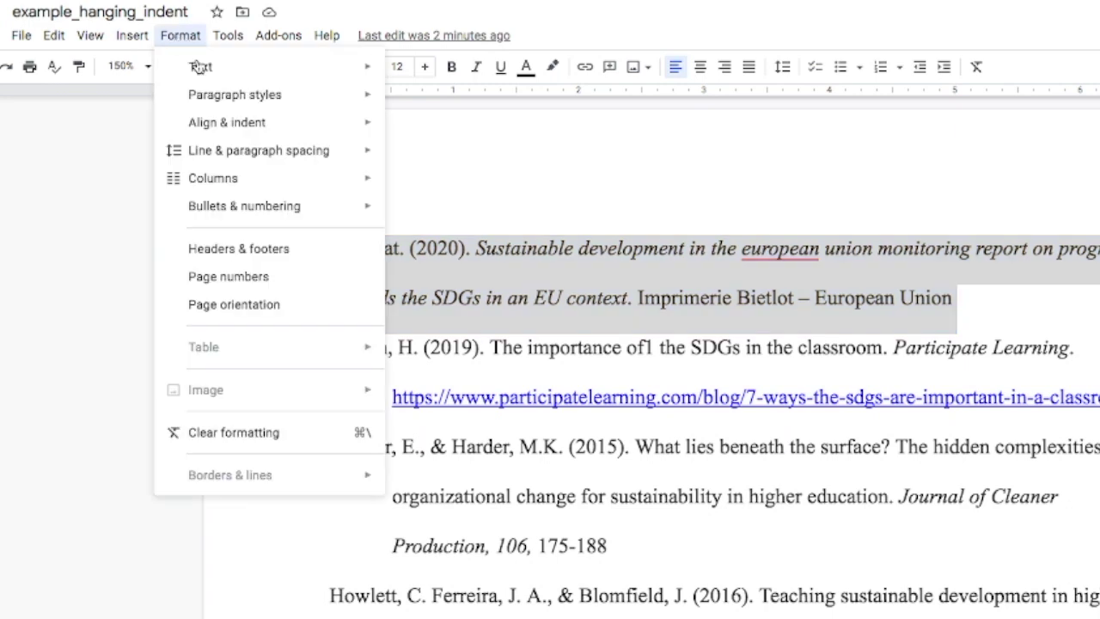
mouse_move(253, 129)
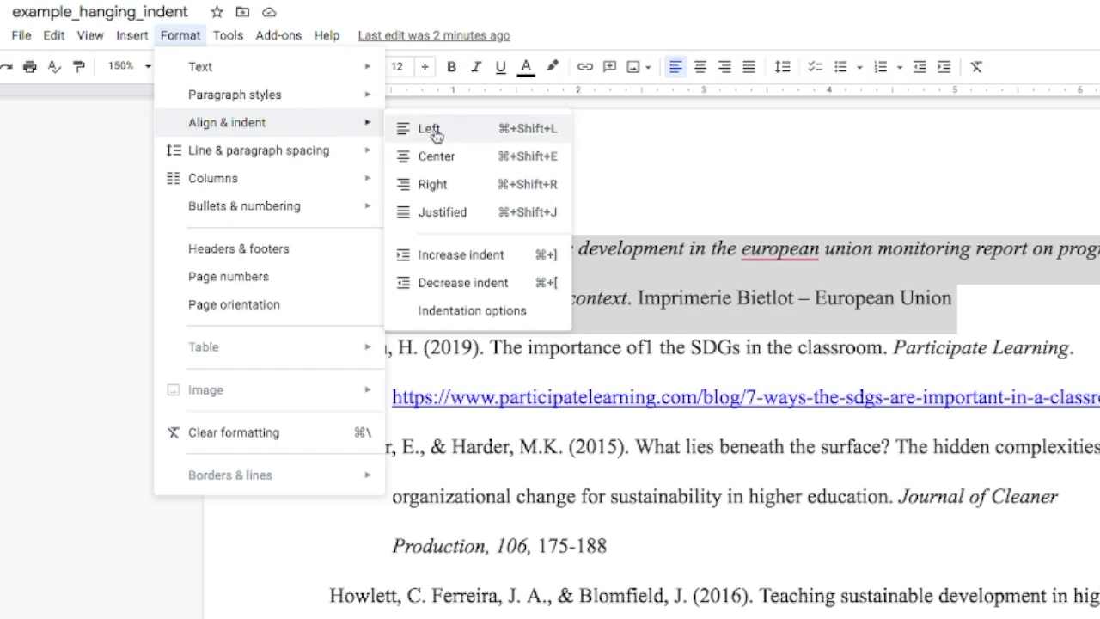
left_click(525, 318)
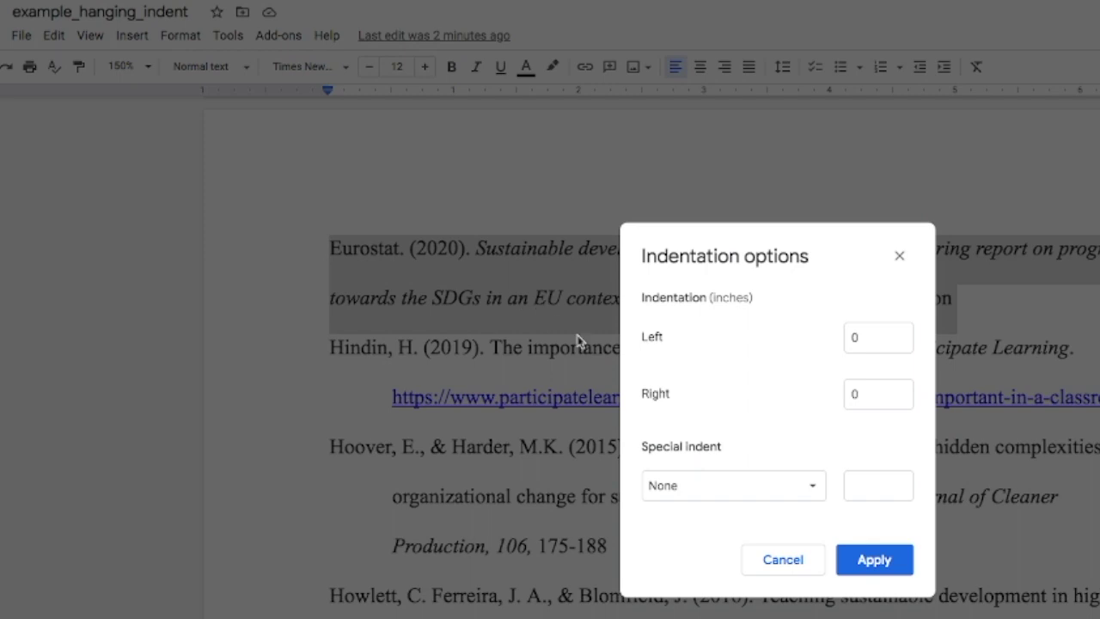
left_click(814, 492)
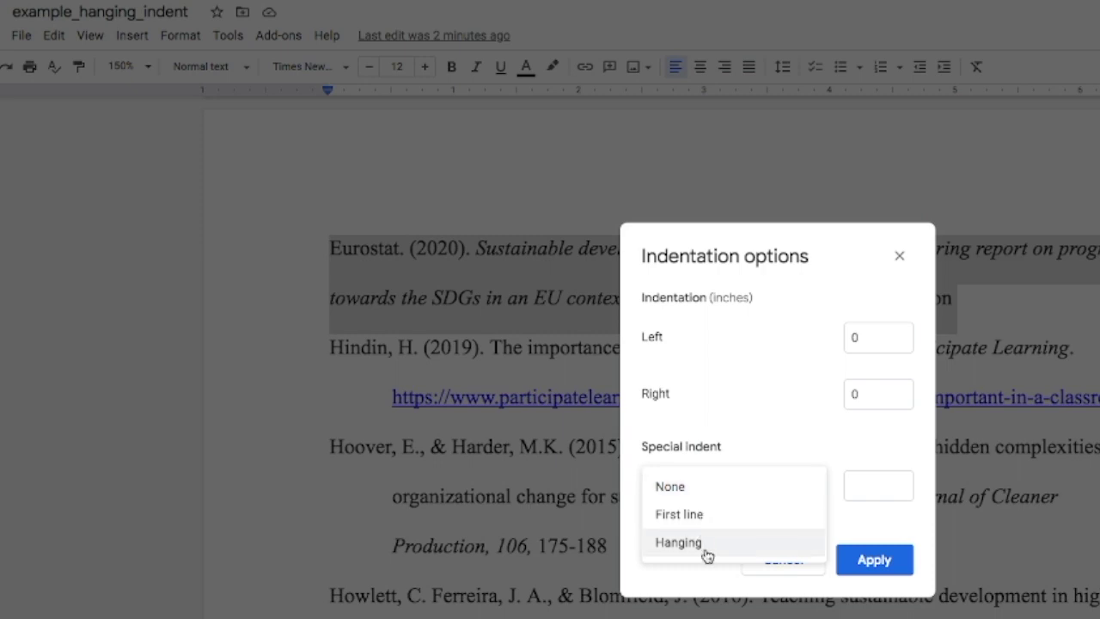
left_click(679, 542)
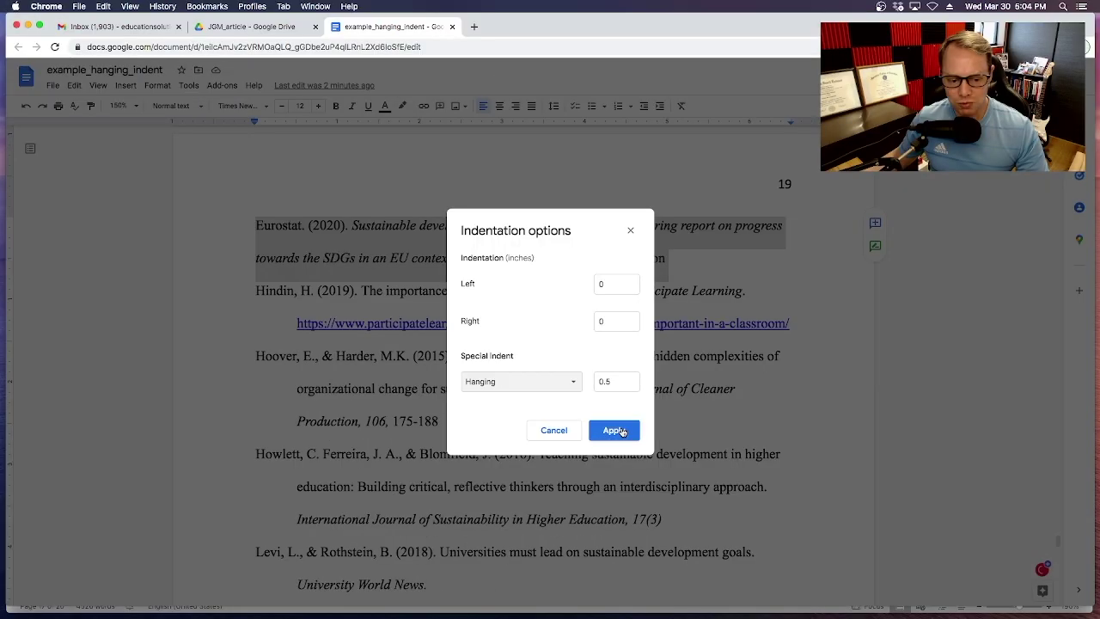
left_click(874, 558)
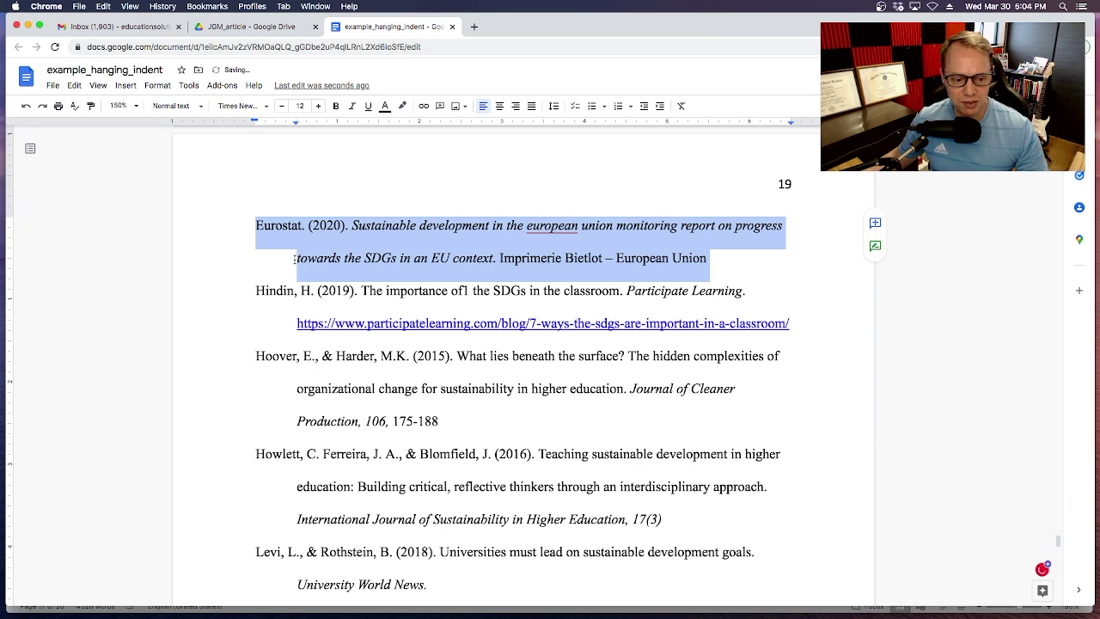
left_click(294, 258)
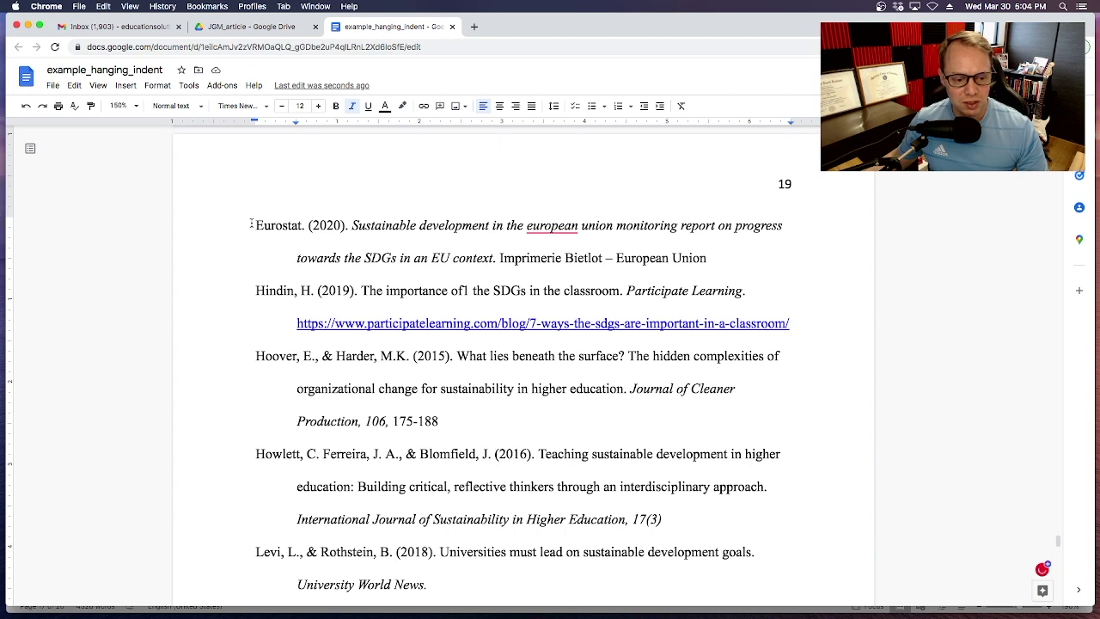
left_click(159, 86)
mouse_move(192, 148)
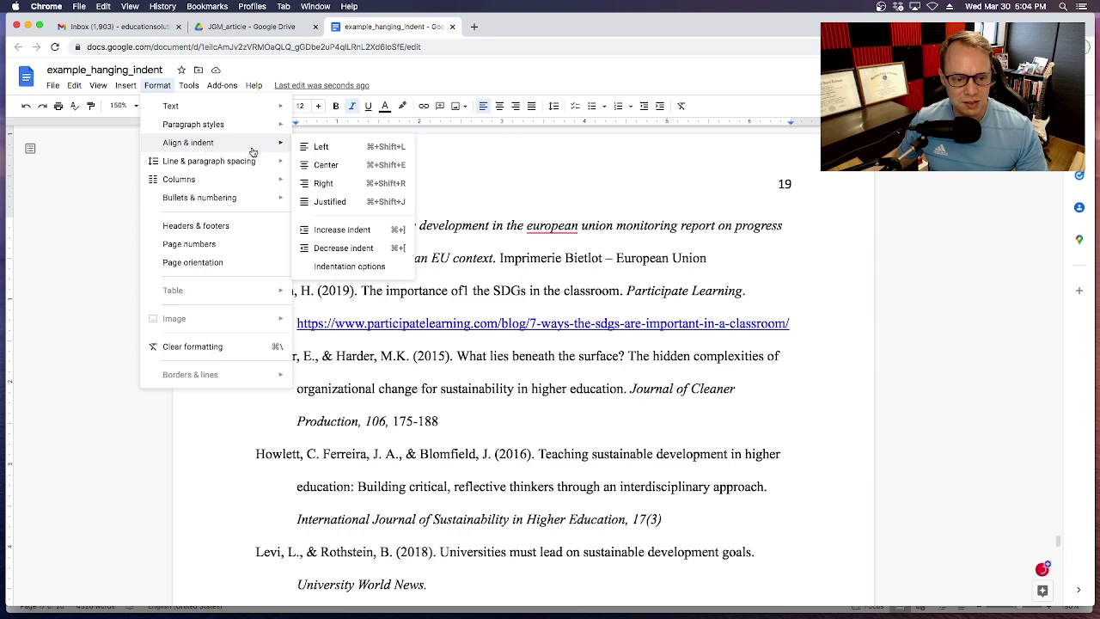
left_click(344, 267)
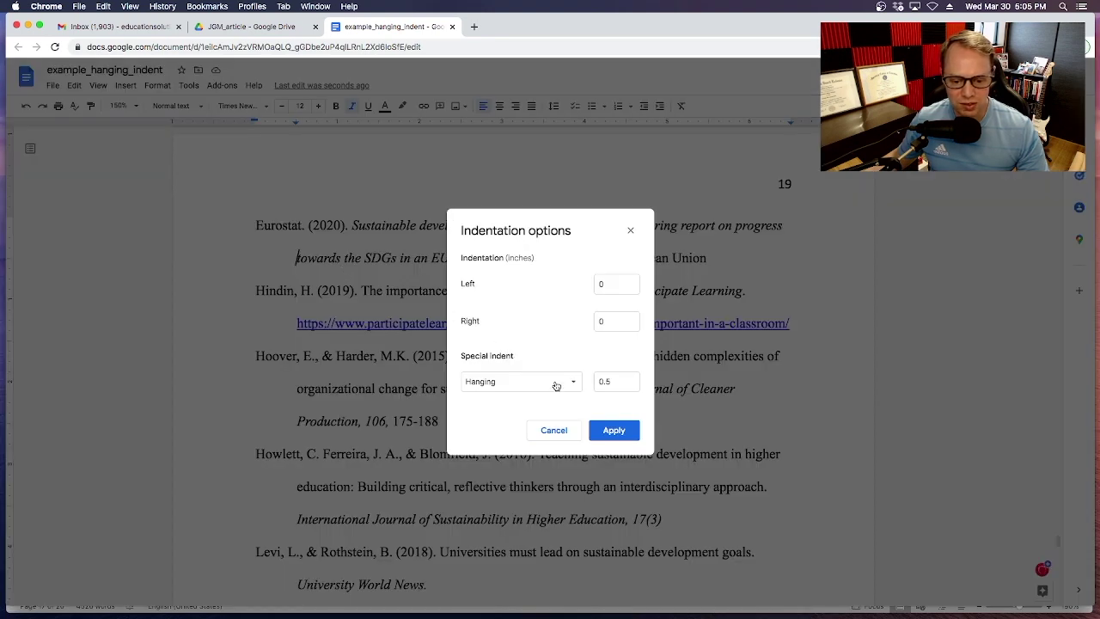
left_click(601, 428)
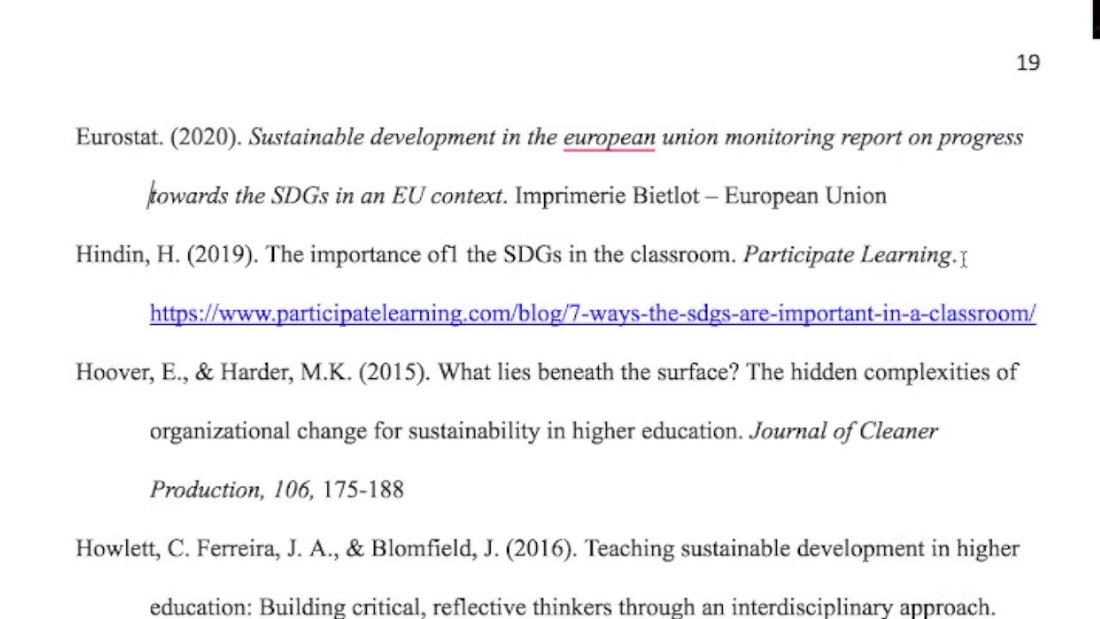
key("Down")
key("Down")
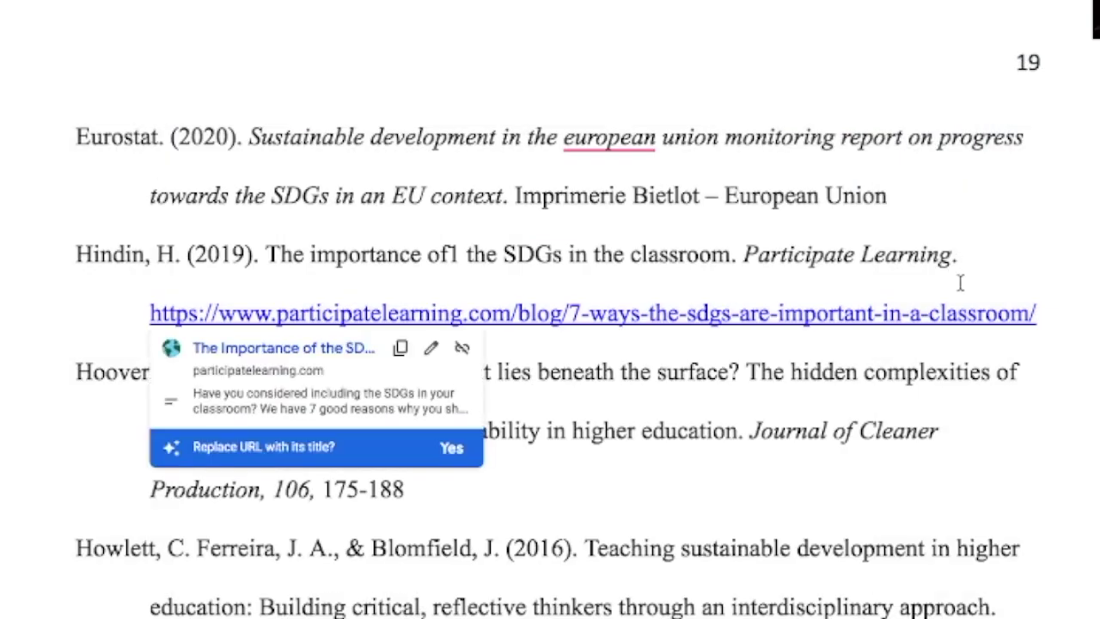
key("Right")
key("Right")
key("Right")
key("Right")
key("Right")
key("Right")
key("Right")
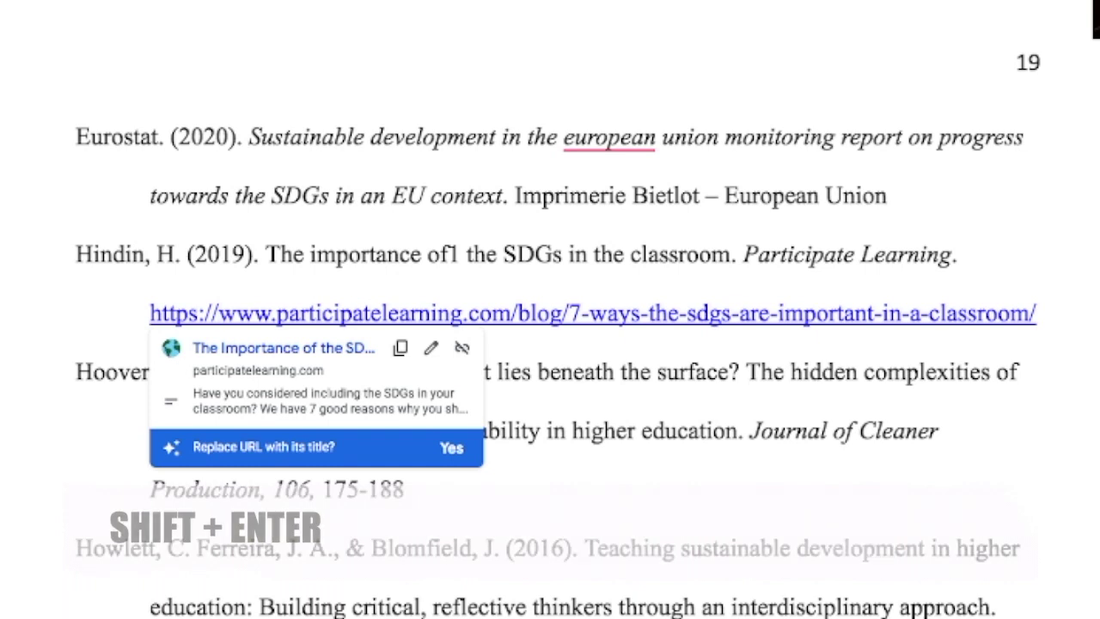
key("shift+Return")
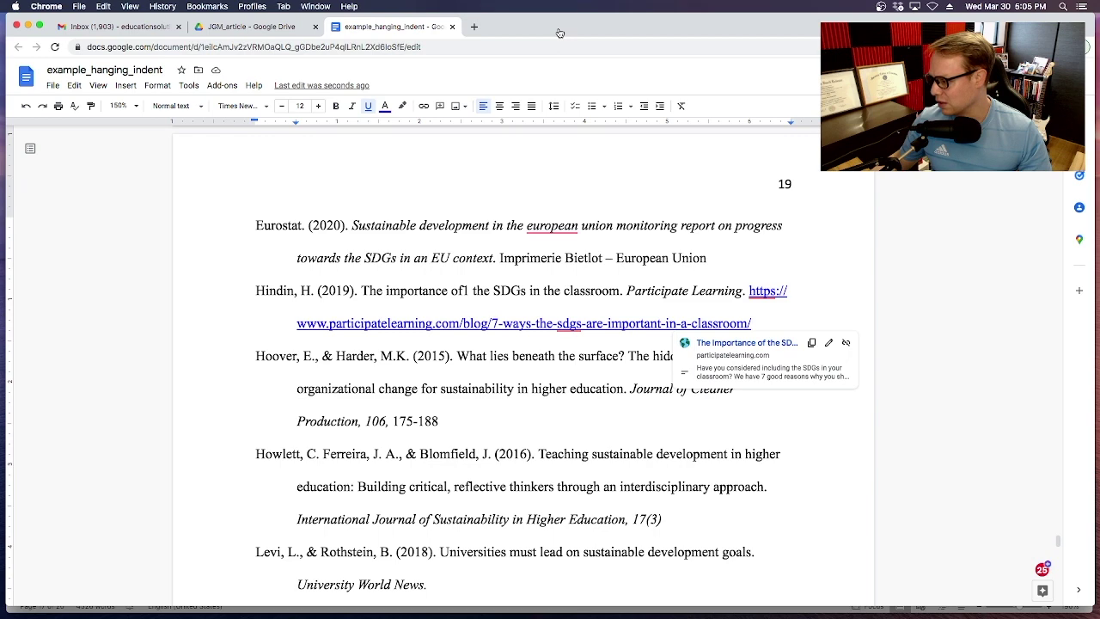
key("super+Tab")
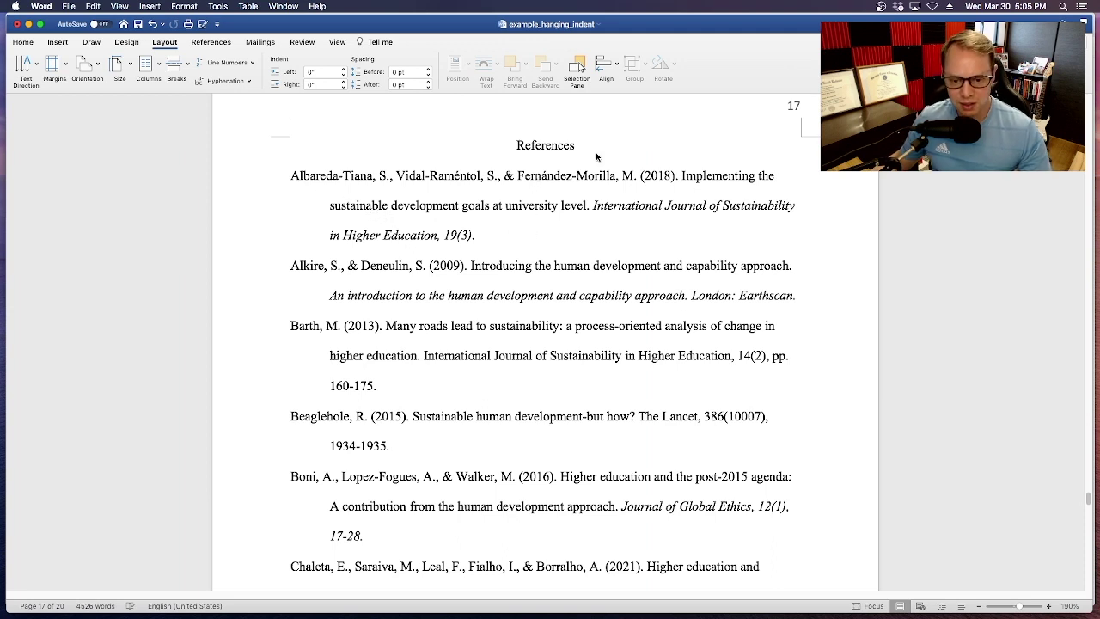
Scroll to page 18 in Word and select the whole Eurostat (2020) entry
scroll(566, 211, "down", 3)
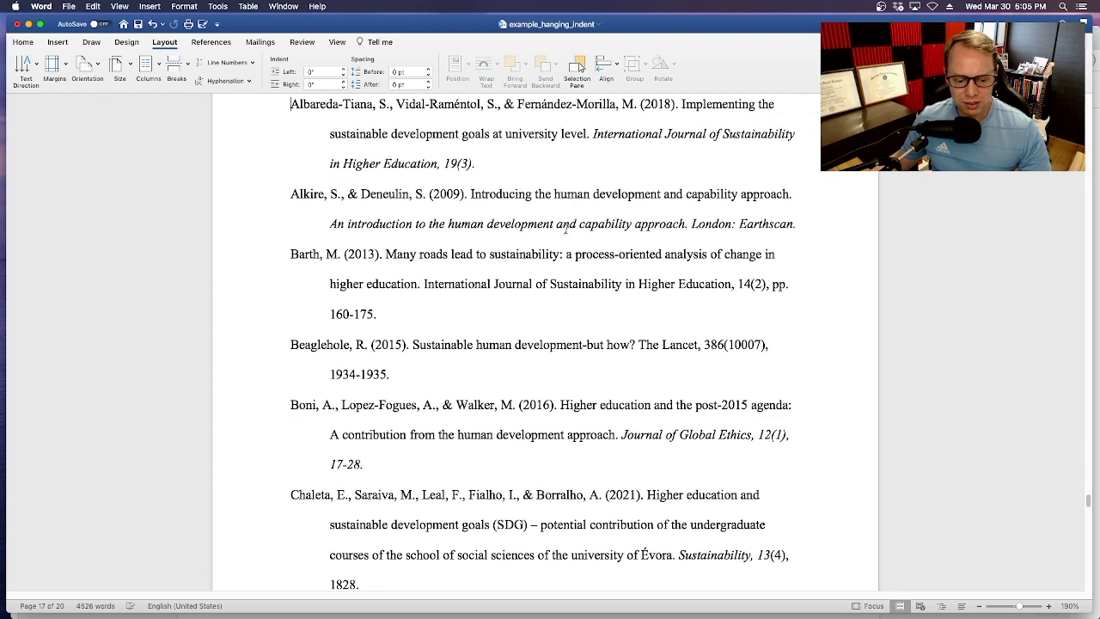
scroll(566, 230, "down", 8)
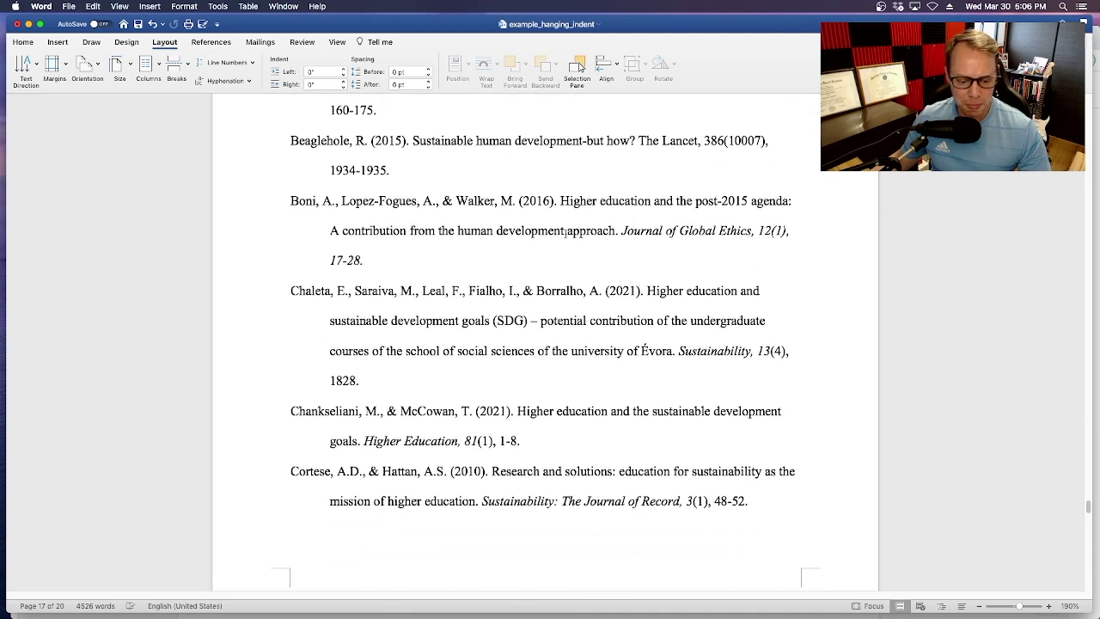
scroll(566, 230, "down", 10)
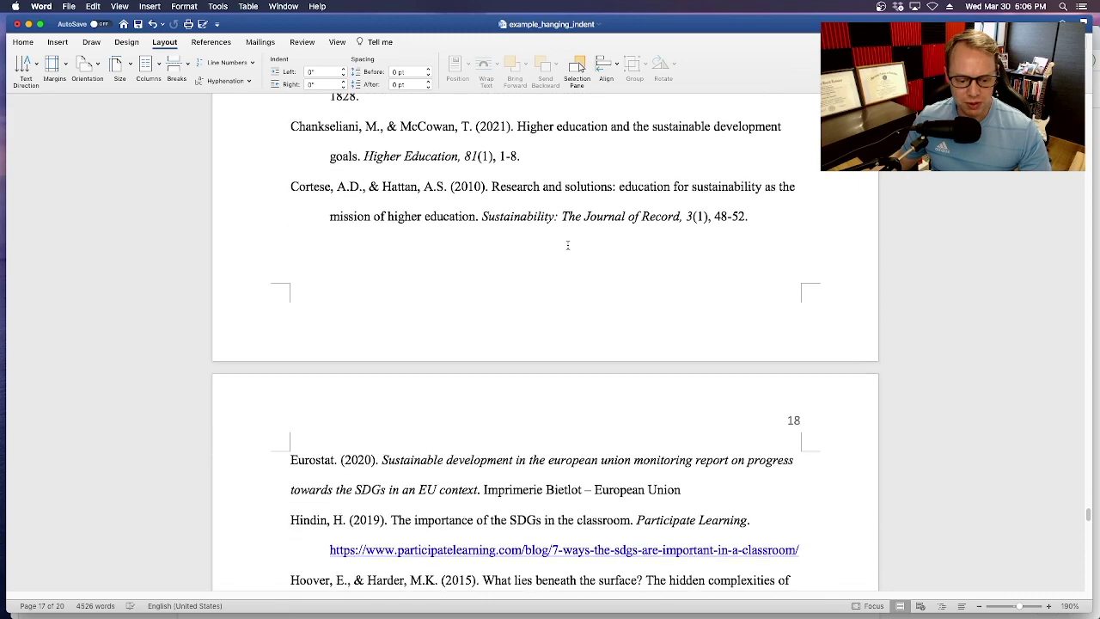
scroll(567, 245, "down", 11)
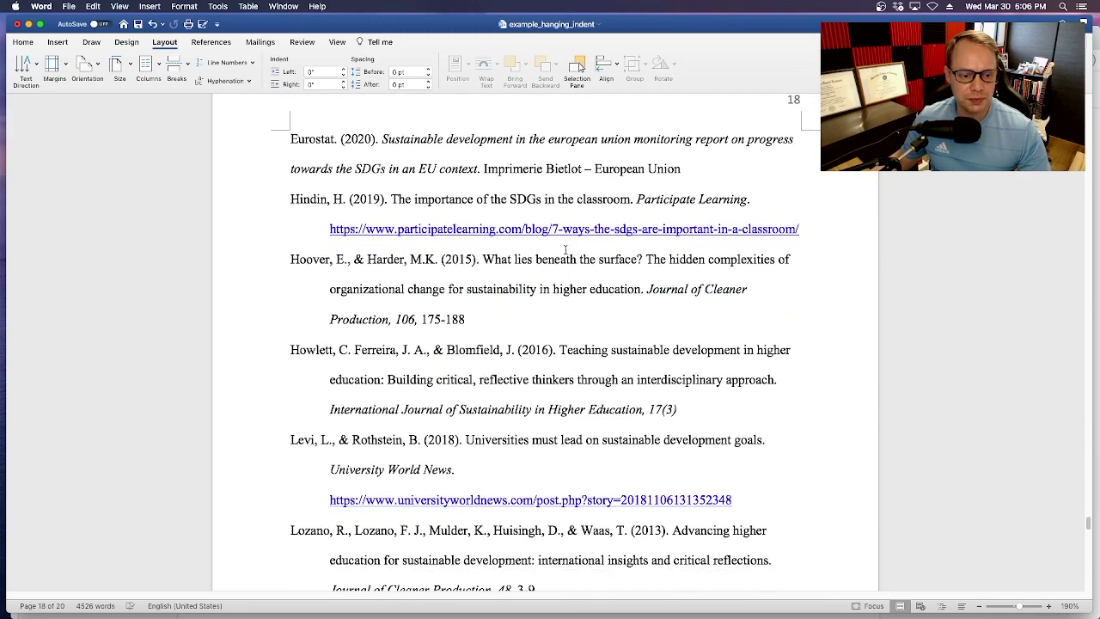
scroll(565, 250, "down", 1)
left_click_drag(291, 142, 681, 164)
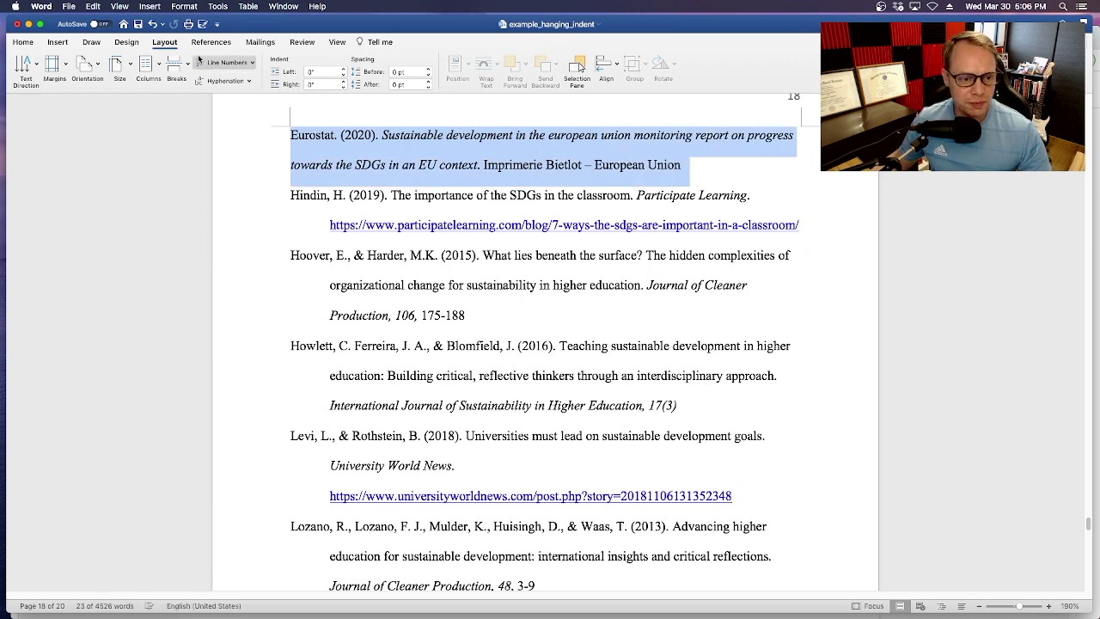
Set the Eurostat entry's Special indent to Hanging by 0.5" in the Paragraph dialog
left_click(184, 6)
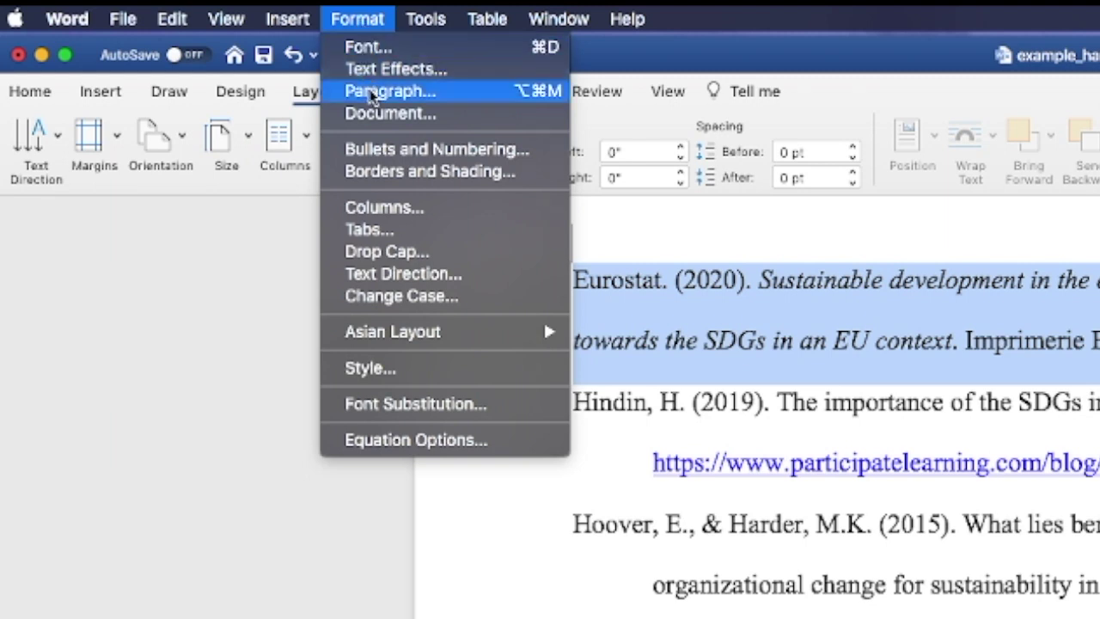
left_click(438, 96)
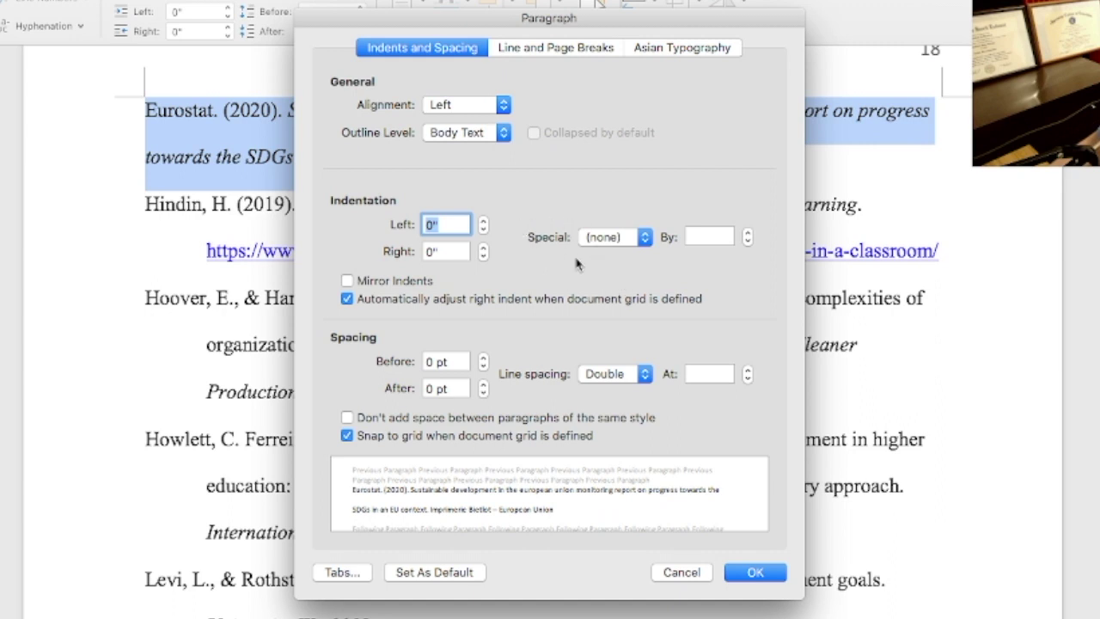
left_click(647, 240)
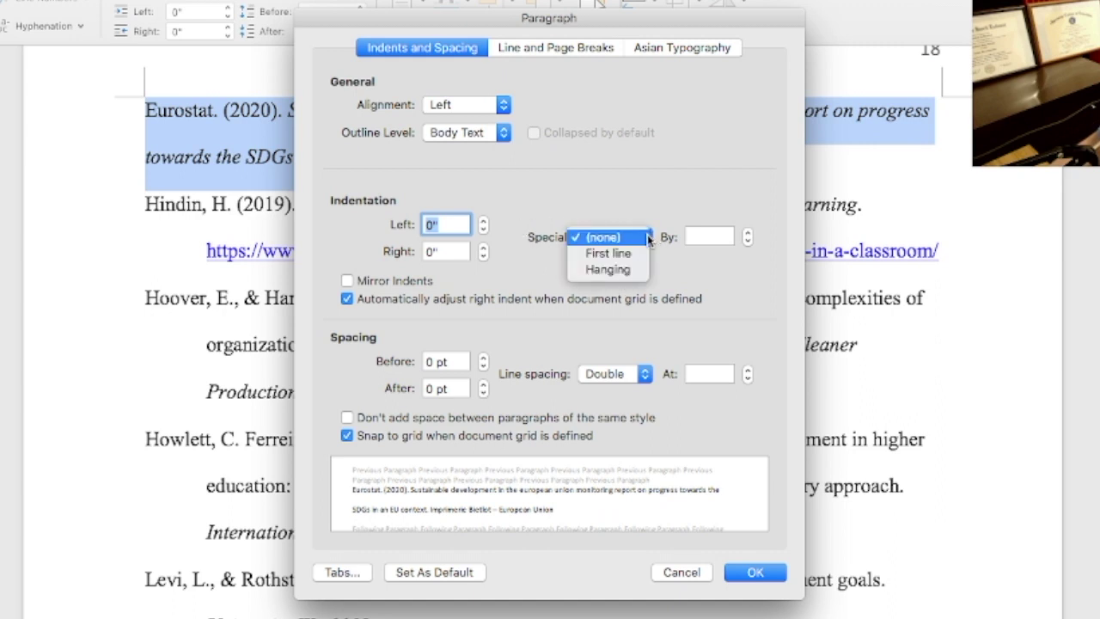
left_click(627, 273)
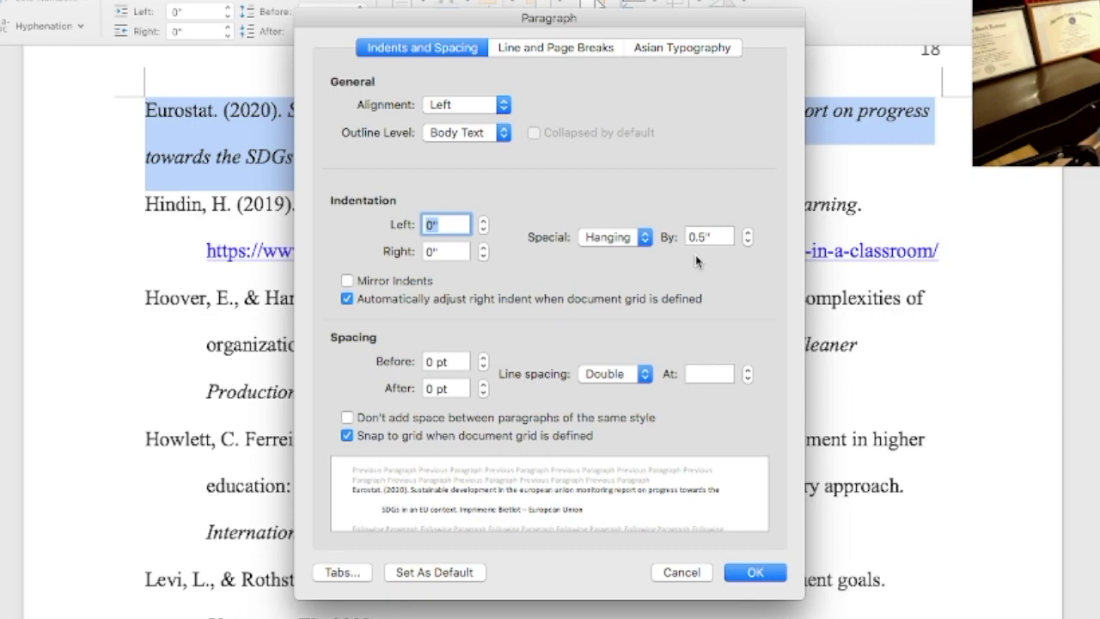
left_click(759, 575)
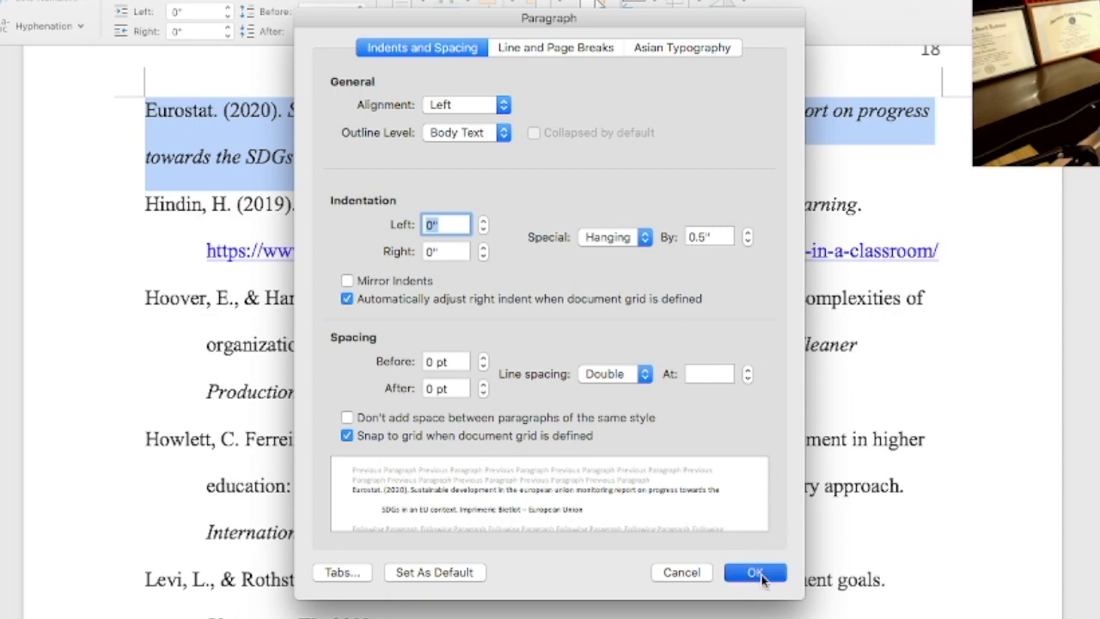
left_click(204, 154)
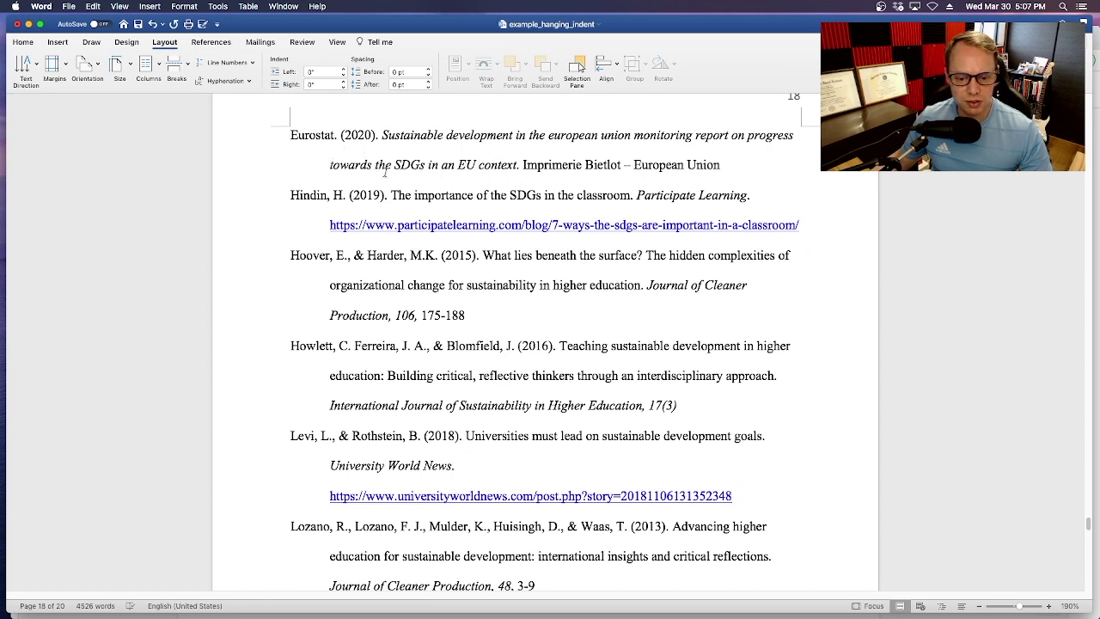
left_click(755, 199)
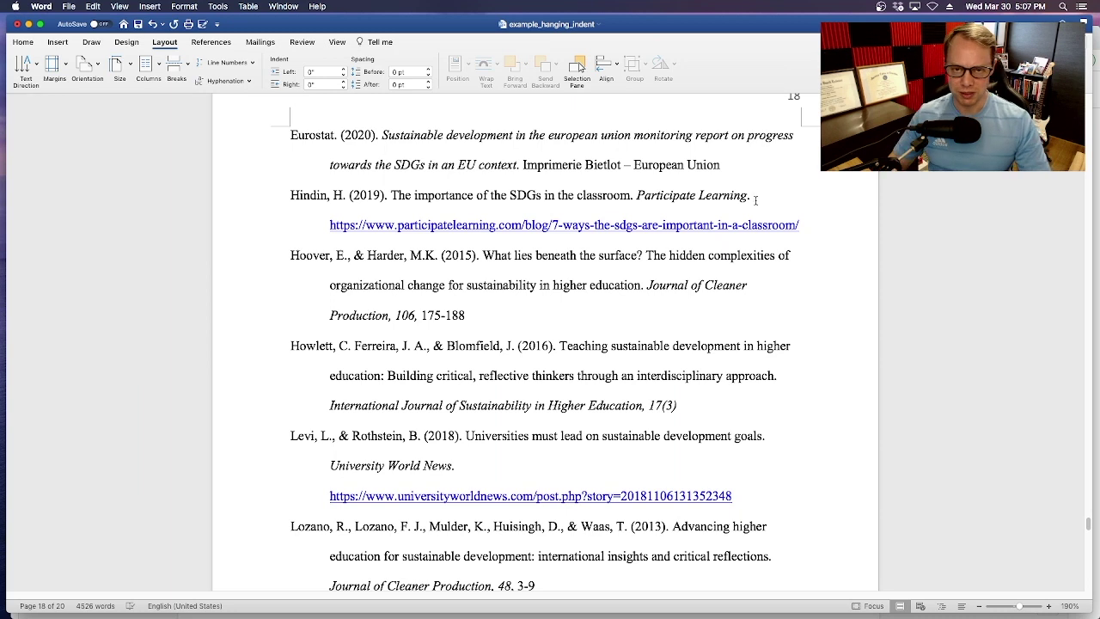
key("Right")
key("Right")
key("Right")
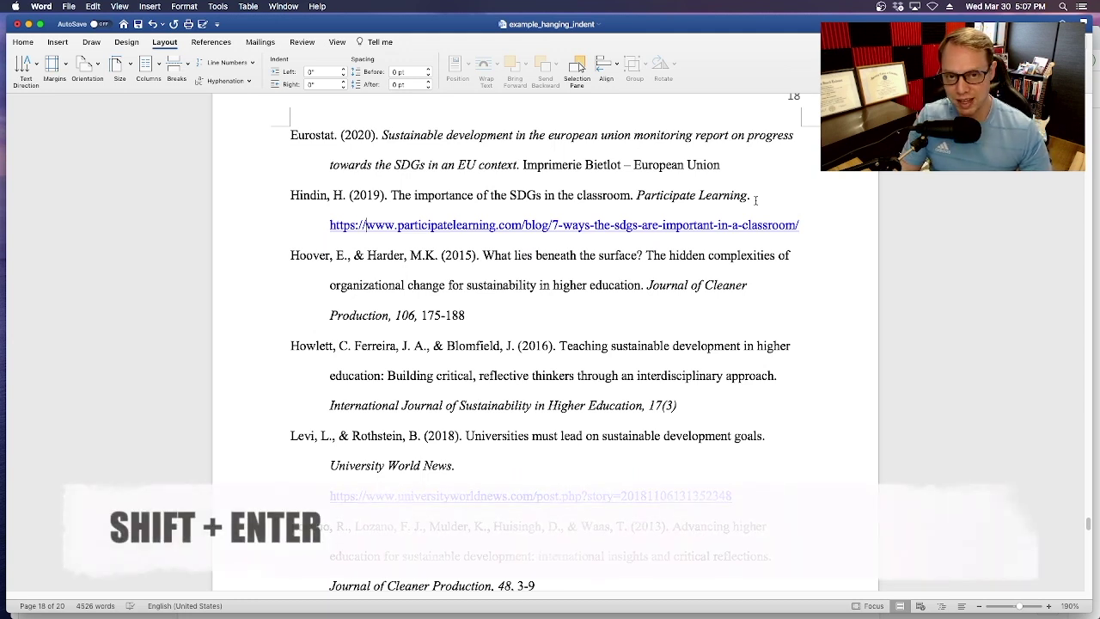
key("shift+Return")
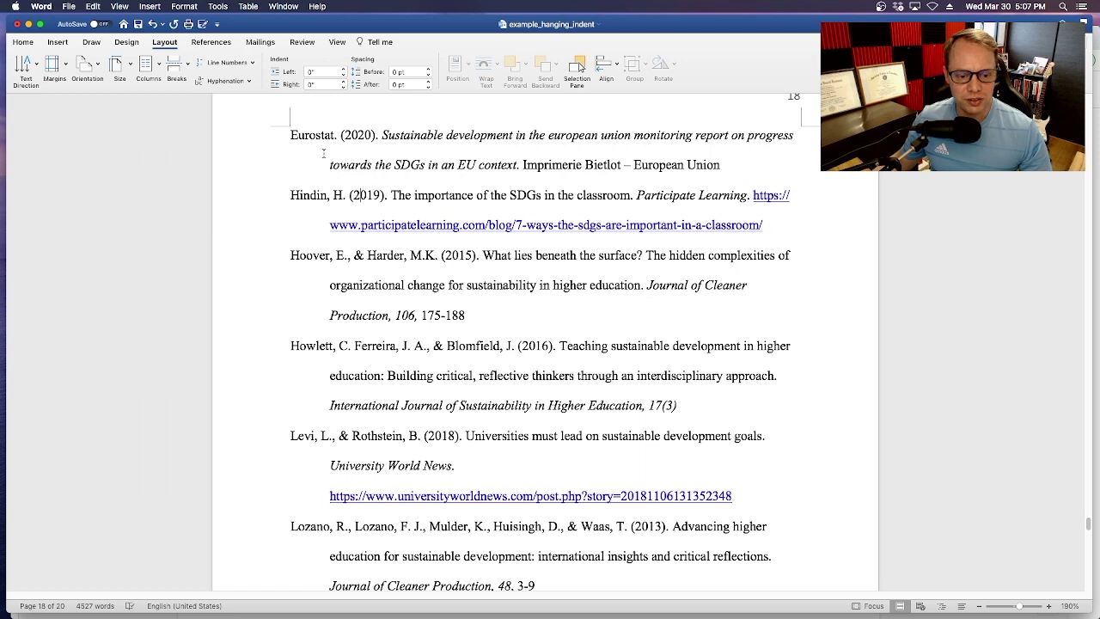
left_click_drag(288, 132, 721, 164)
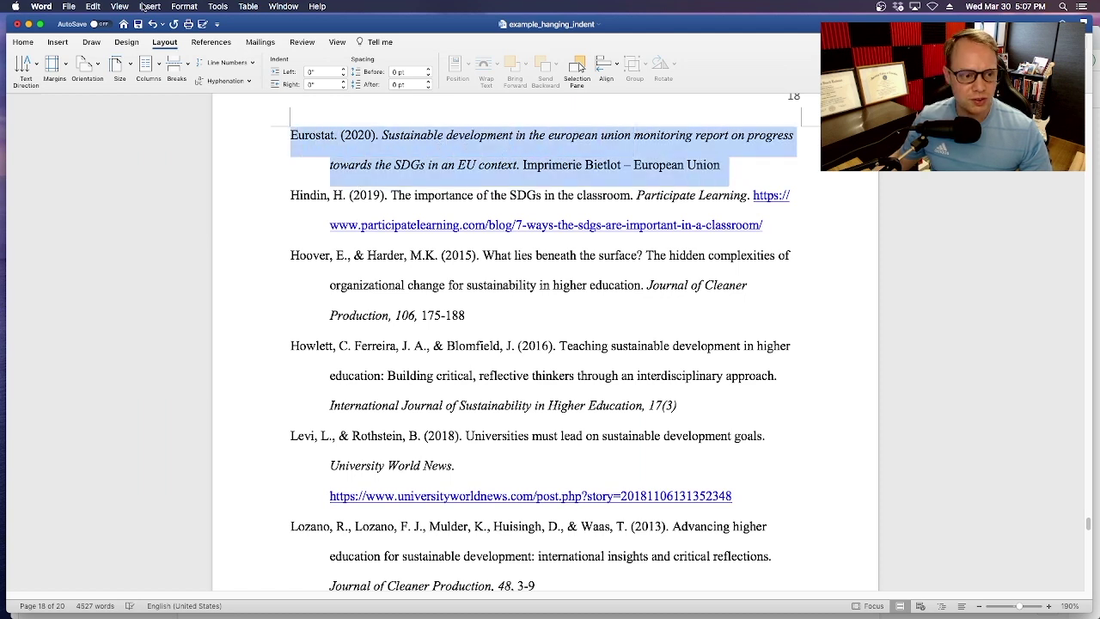
Open the Eurostat entry's Paragraph settings and confirm Special is Hanging by 0.5"
left_click(184, 7)
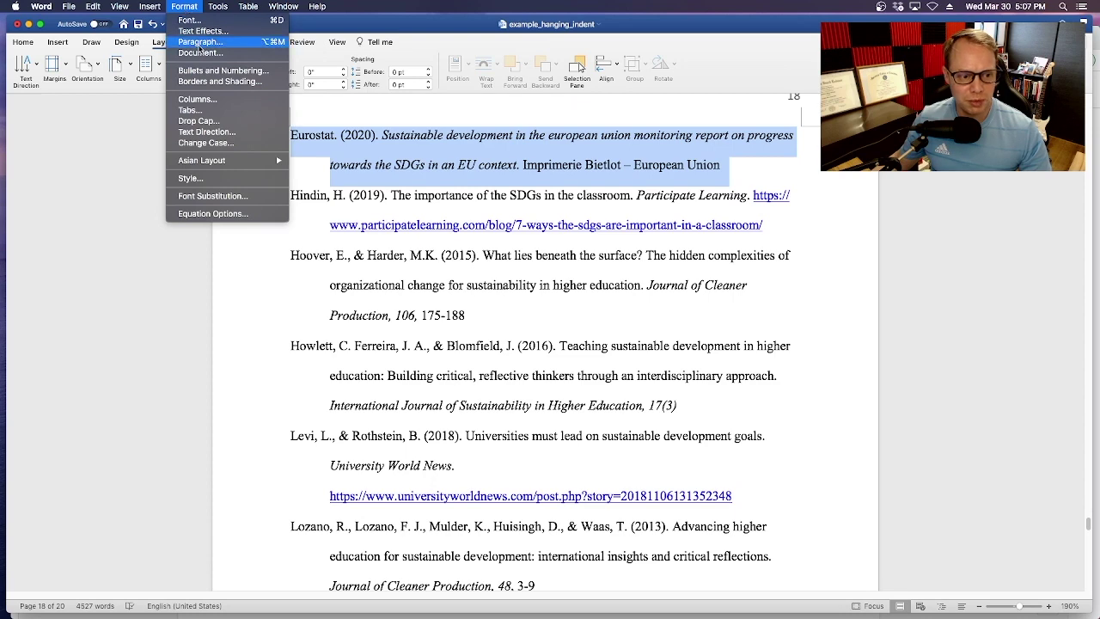
left_click(195, 43)
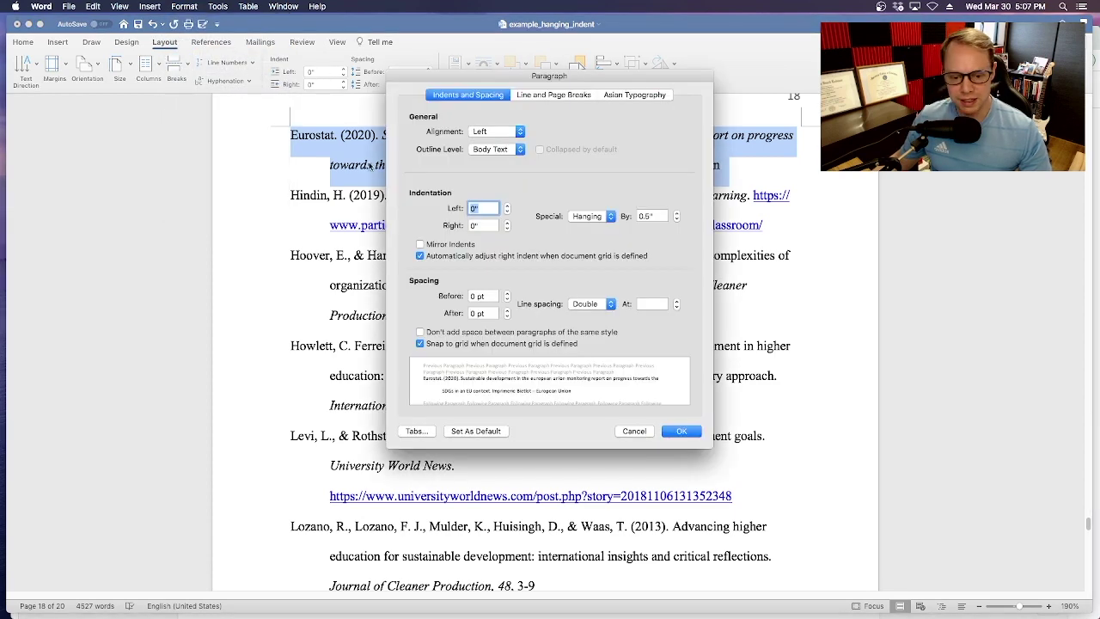
left_click(612, 218)
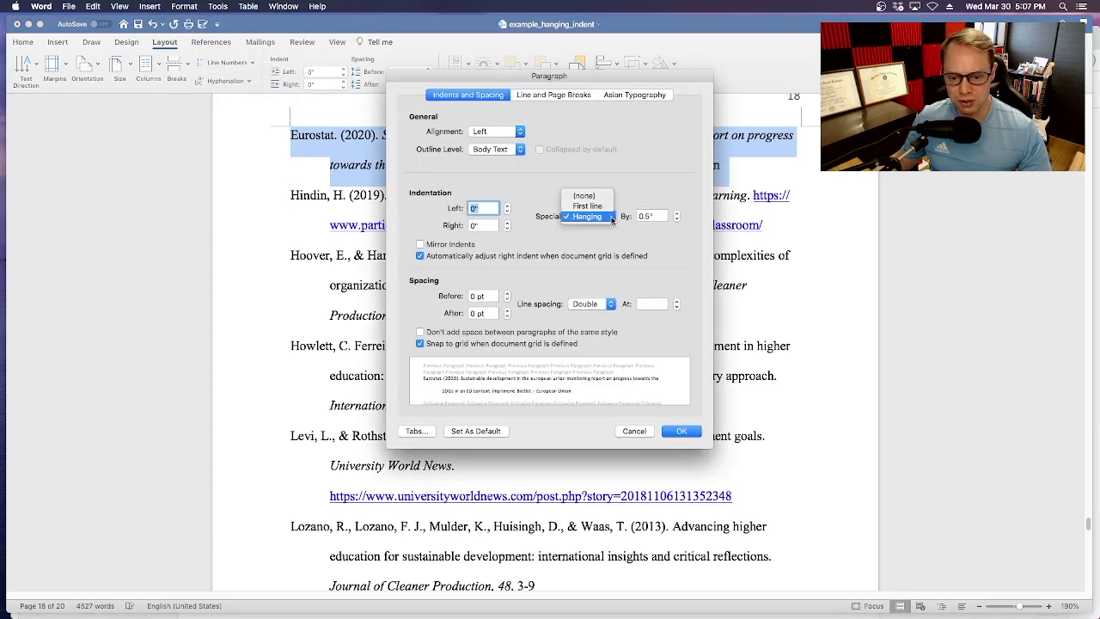
left_click(600, 219)
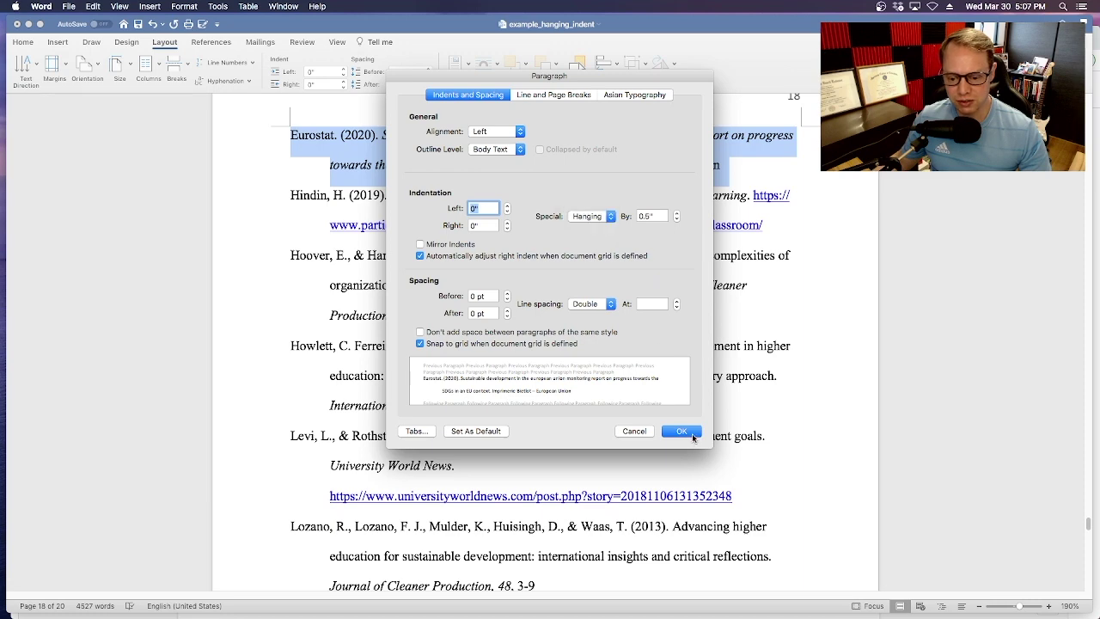